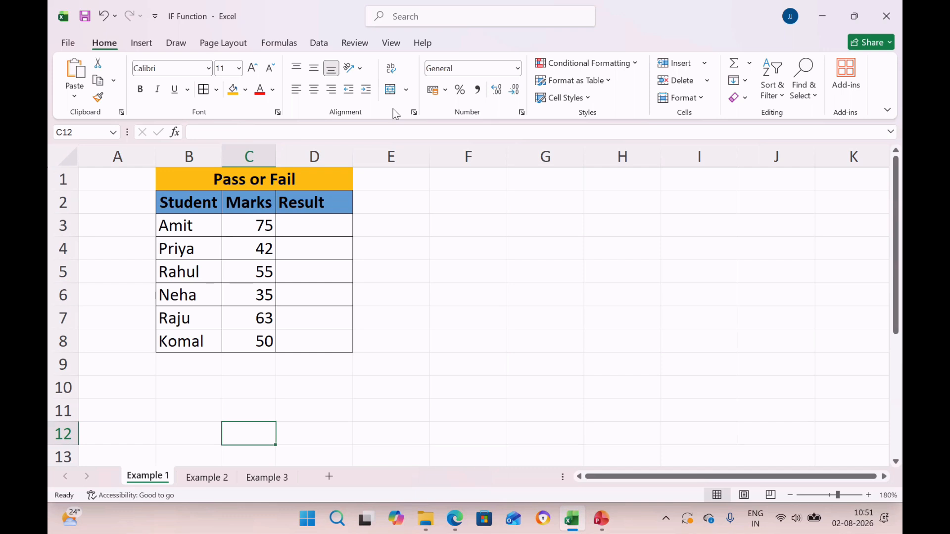
# Step: In D3, enter the formula =IF(C3>=50,"Pass","Fail") to grade the first student's marks
pyautogui.click(315, 229)
pyautogui.write('=')
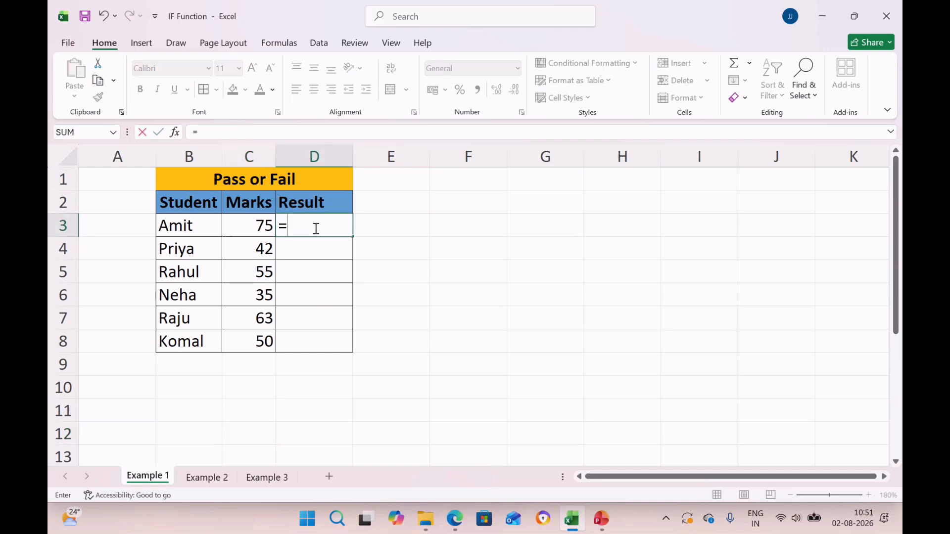
pyautogui.write('if')
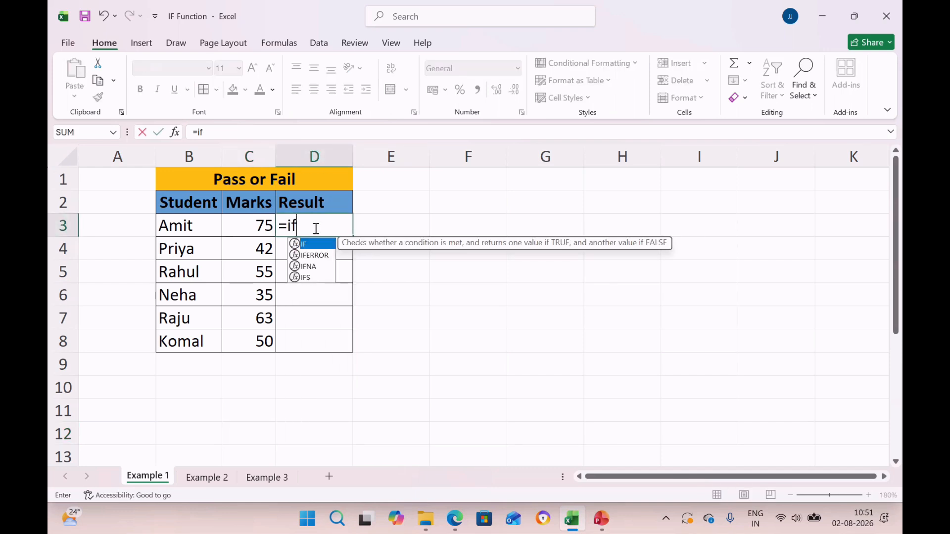
pyautogui.press('Tab')
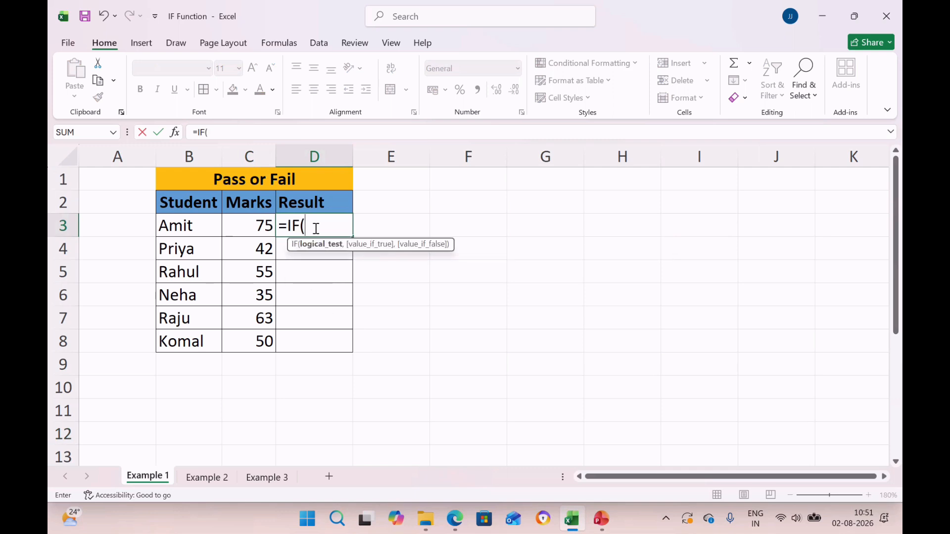
pyautogui.click(250, 229)
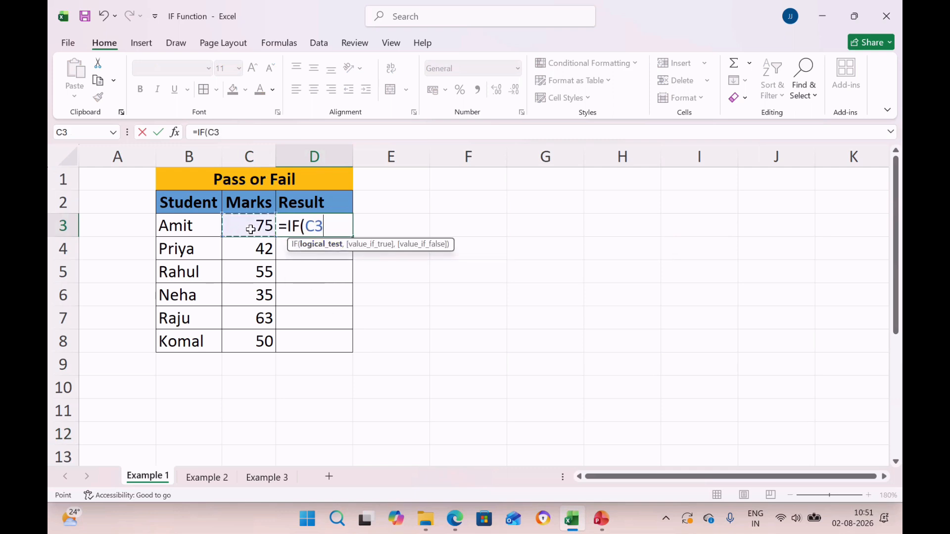
pyautogui.write('>')
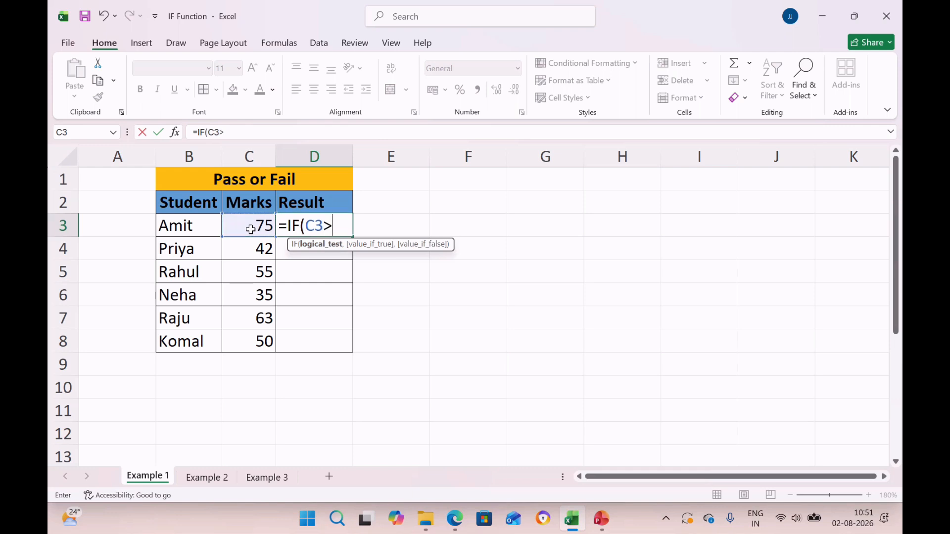
pyautogui.write('=50,')
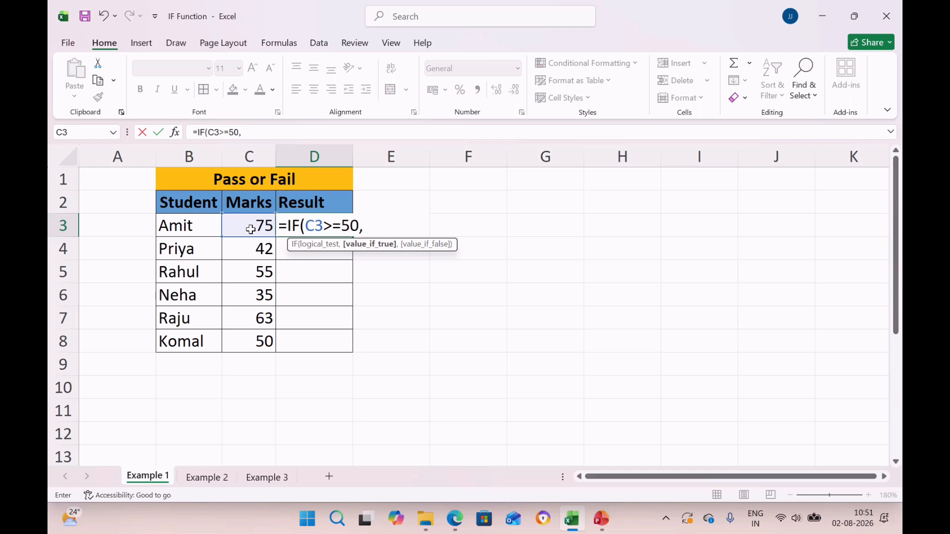
pyautogui.write('"Pass",')
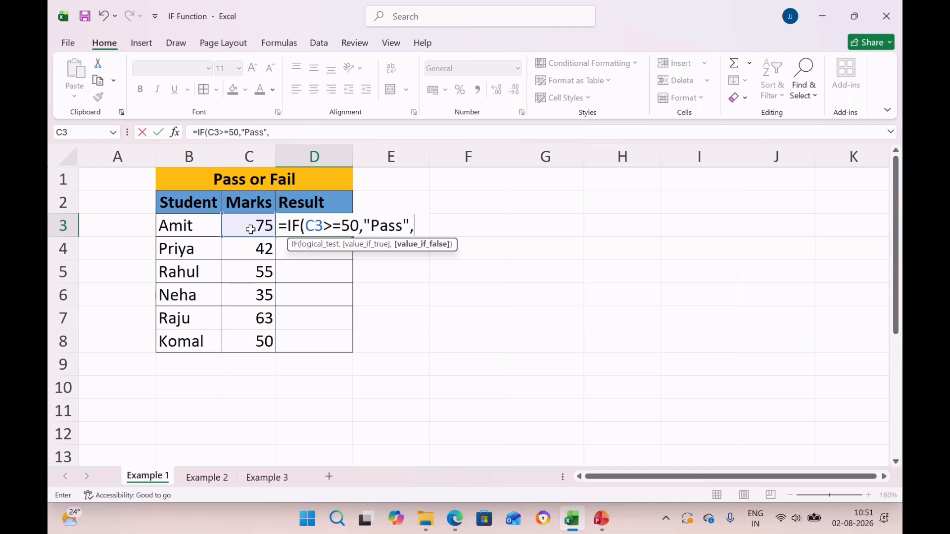
pyautogui.write('"Fail")')
pyautogui.press('Return')
pyautogui.press('Up')
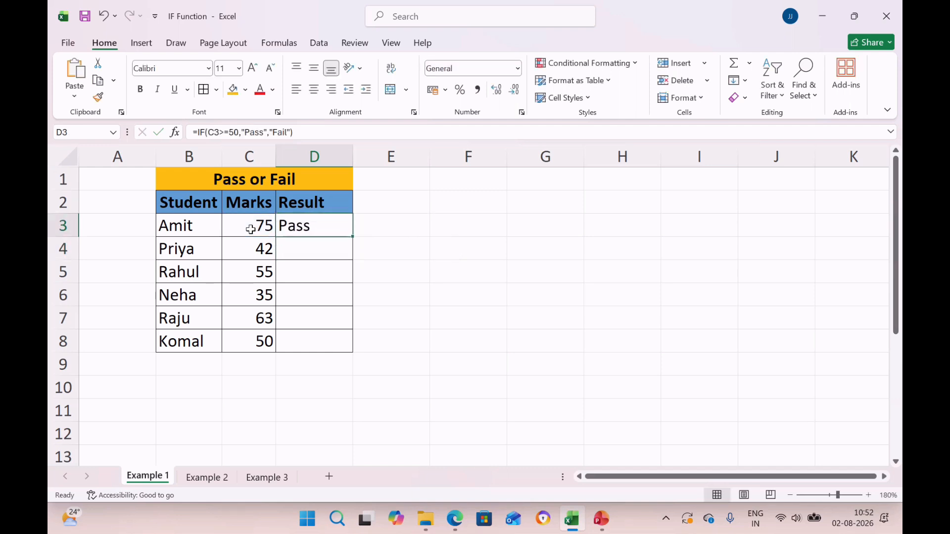
# Step: Copy the Result formula from D3 to D4:D8 for the remaining students
pyautogui.press('Left')
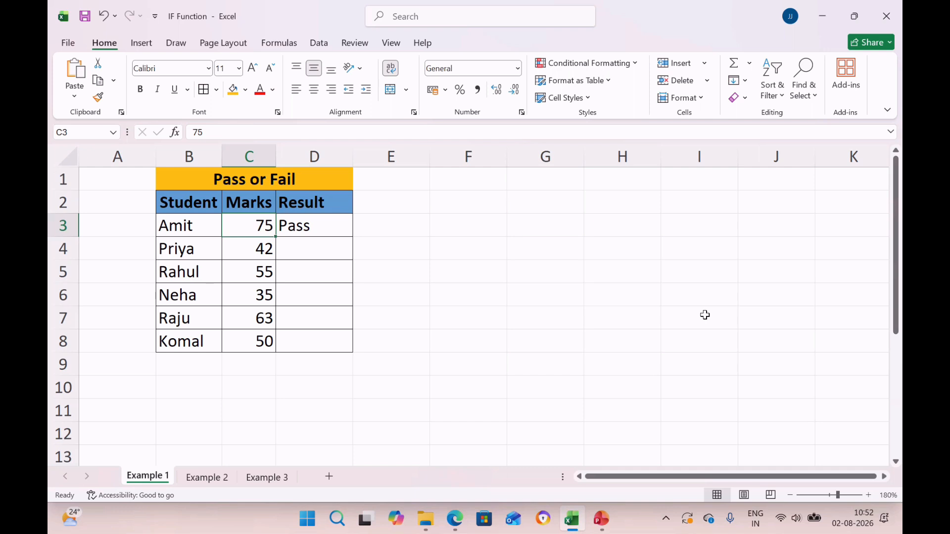
pyautogui.press('Right')
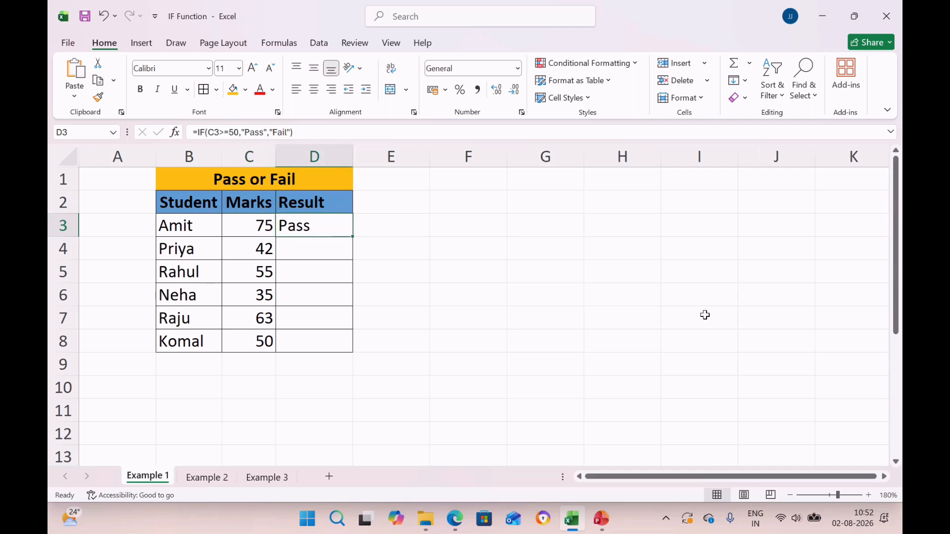
pyautogui.hotkey('ctrl', 'c')
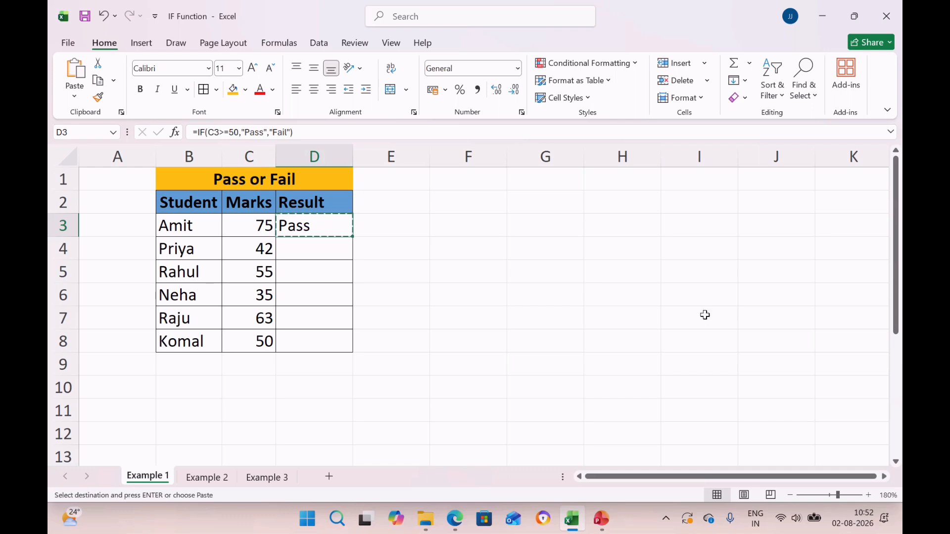
pyautogui.press('Down')
pyautogui.hotkey('shift', 'Down')
pyautogui.hotkey('shift', 'Down')
pyautogui.hotkey('shift', 'Down')
pyautogui.hotkey('shift', 'Down')
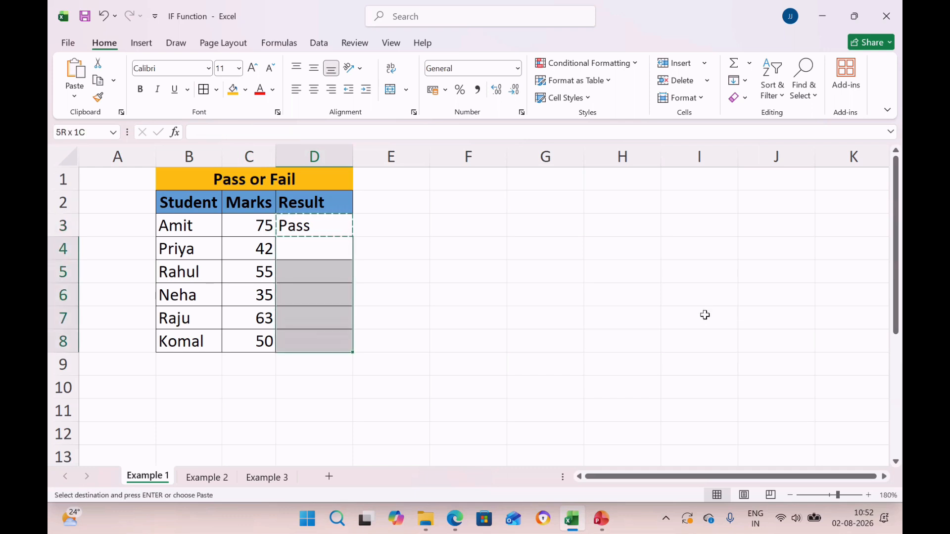
pyautogui.press('Return')
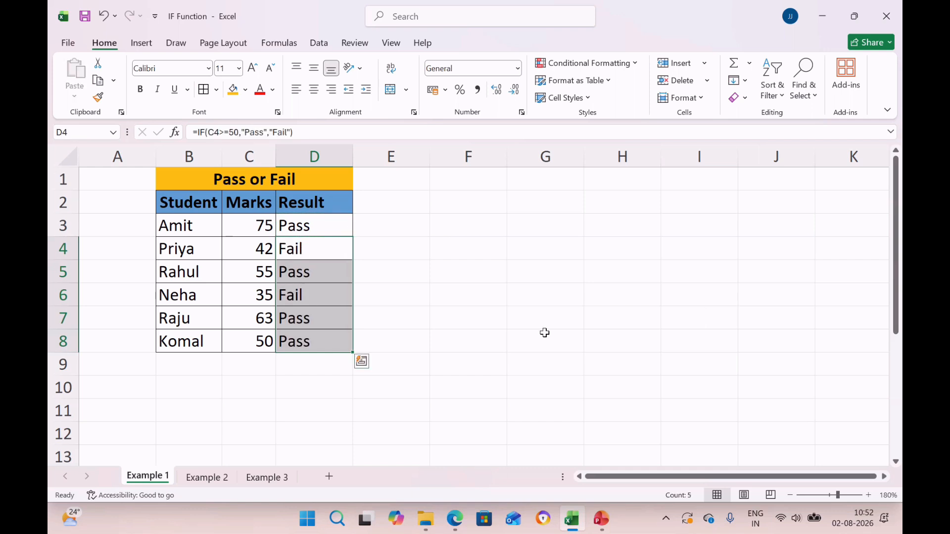
# Step: Check the student, marks and result cells in rows 4 and 6 against the pass condition
pyautogui.click(388, 272)
pyautogui.click(196, 258)
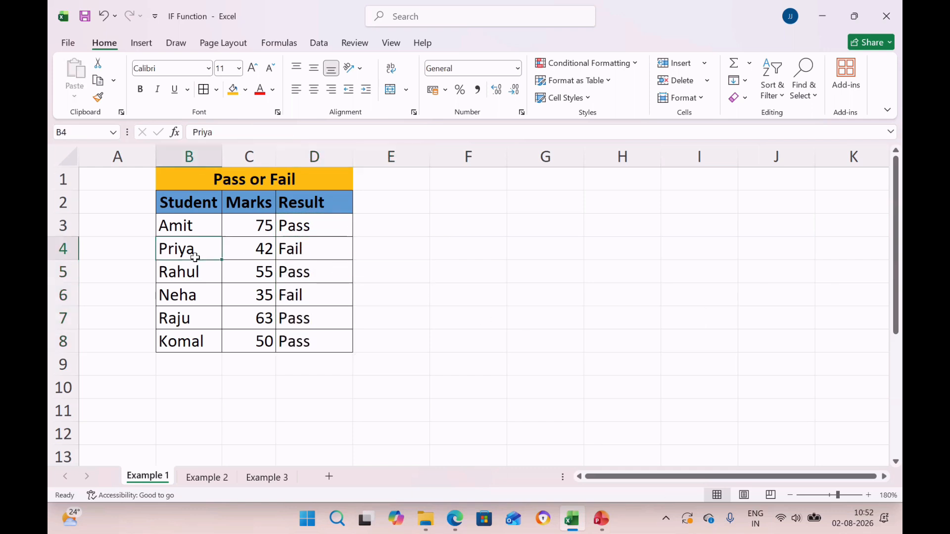
pyautogui.click(267, 255)
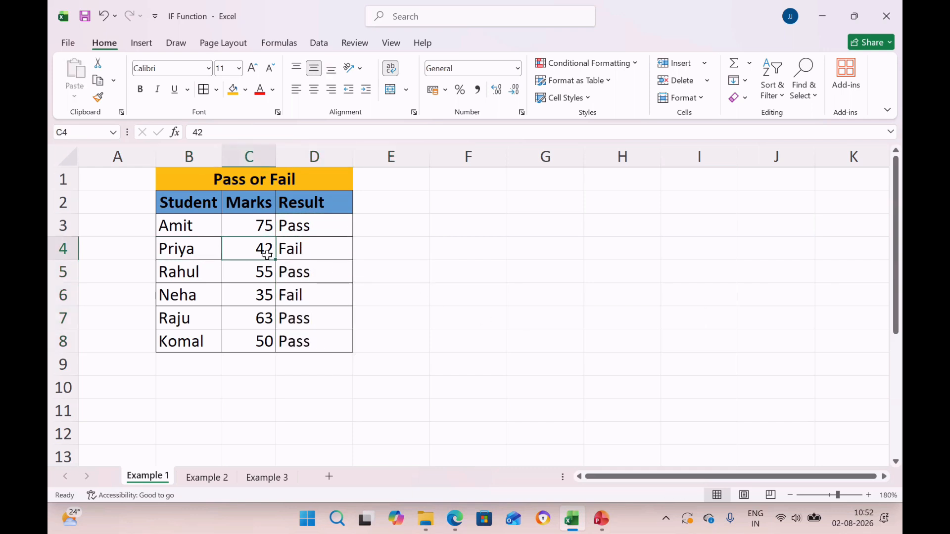
pyautogui.click(310, 253)
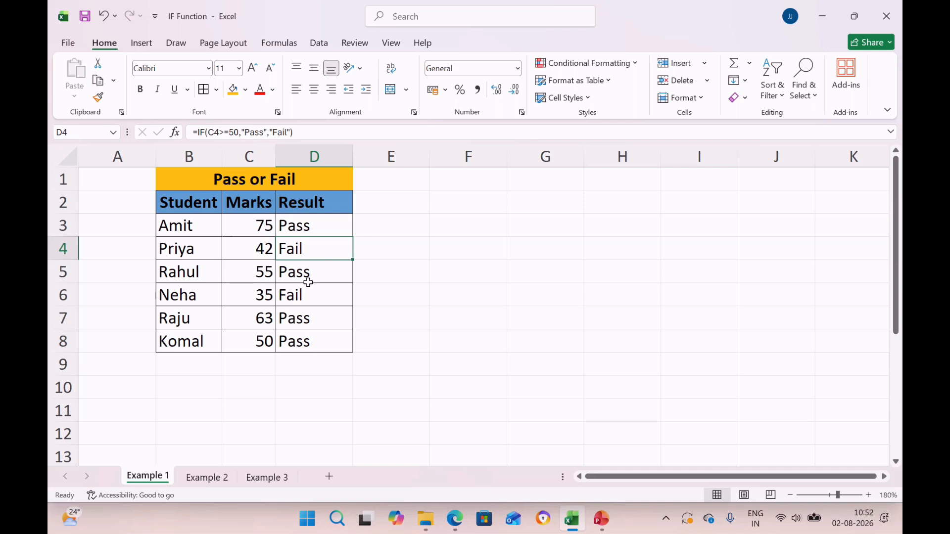
pyautogui.click(213, 296)
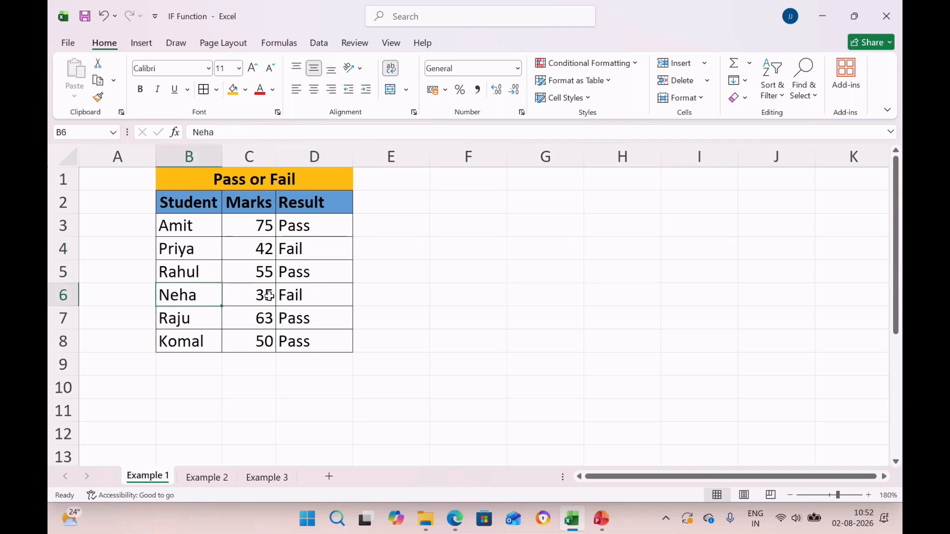
pyautogui.click(269, 296)
pyautogui.click(315, 296)
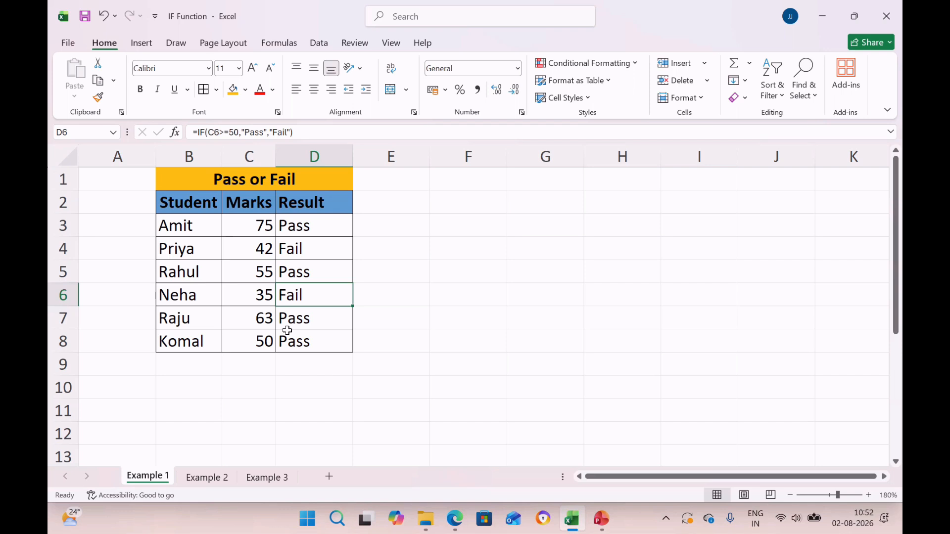
# Step: Switch to the Example 2 sheet and go through the Employee Name, Sales and Bonus Eligibility column headings
pyautogui.click(207, 478)
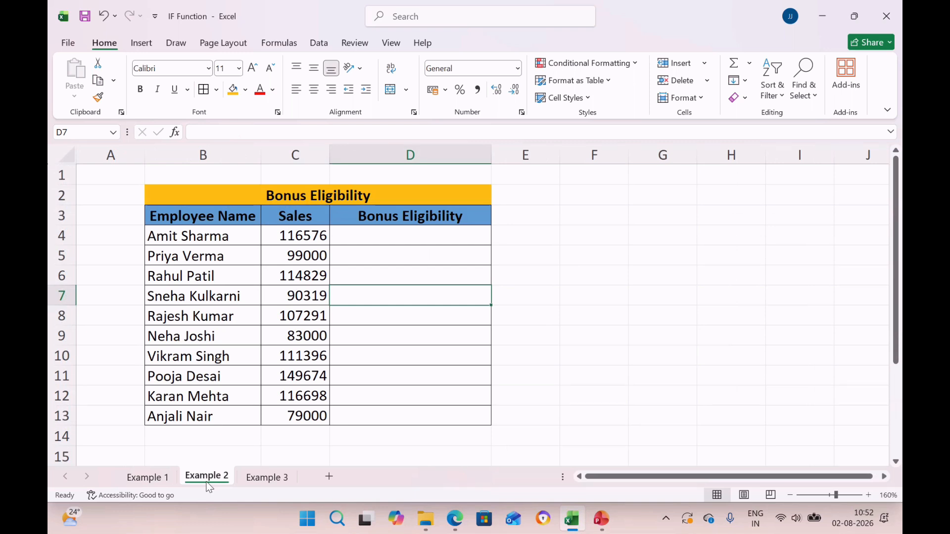
pyautogui.click(207, 215)
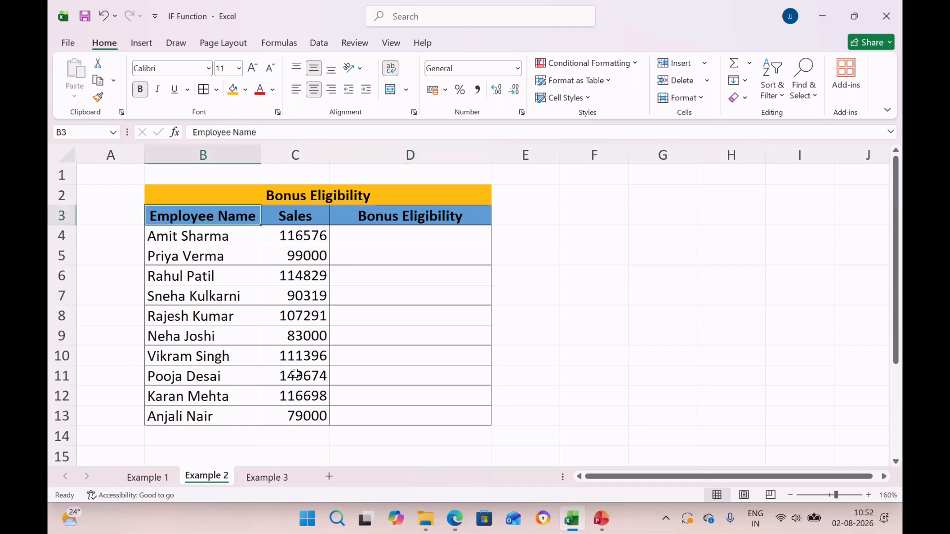
pyautogui.press('Right')
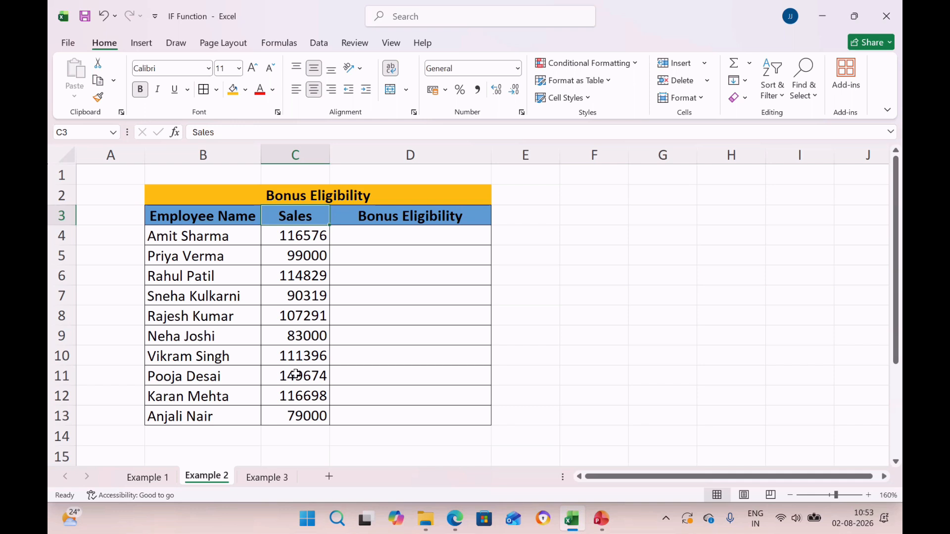
pyautogui.press('Right')
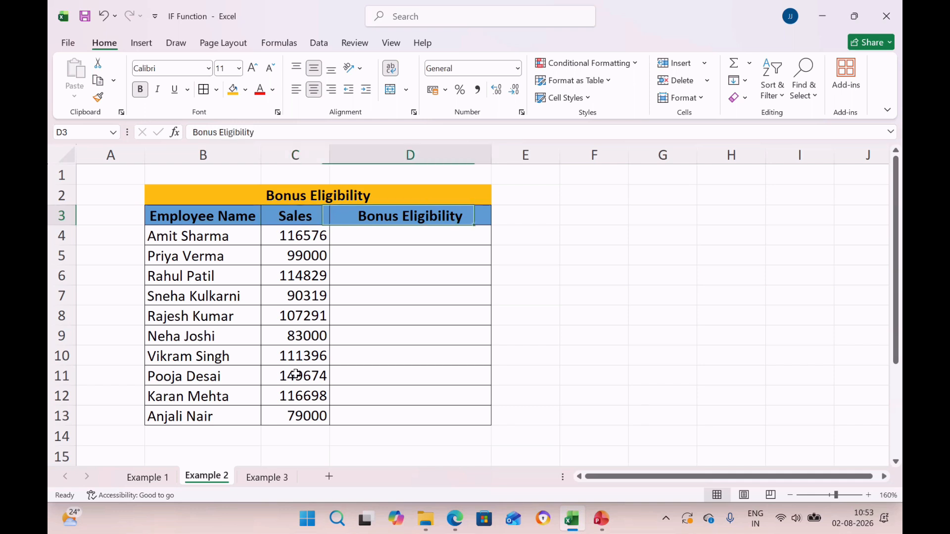
# Step: In D4, enter the formula =IF(C4>=100000,"Eligible","Not Eligible") to evaluate the first employee's sales
pyautogui.press('Down')
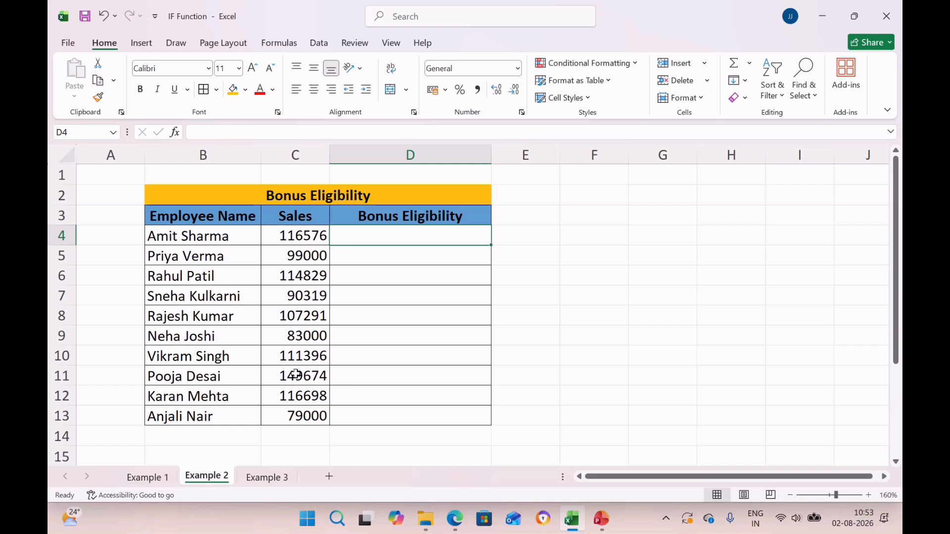
pyautogui.write('=if')
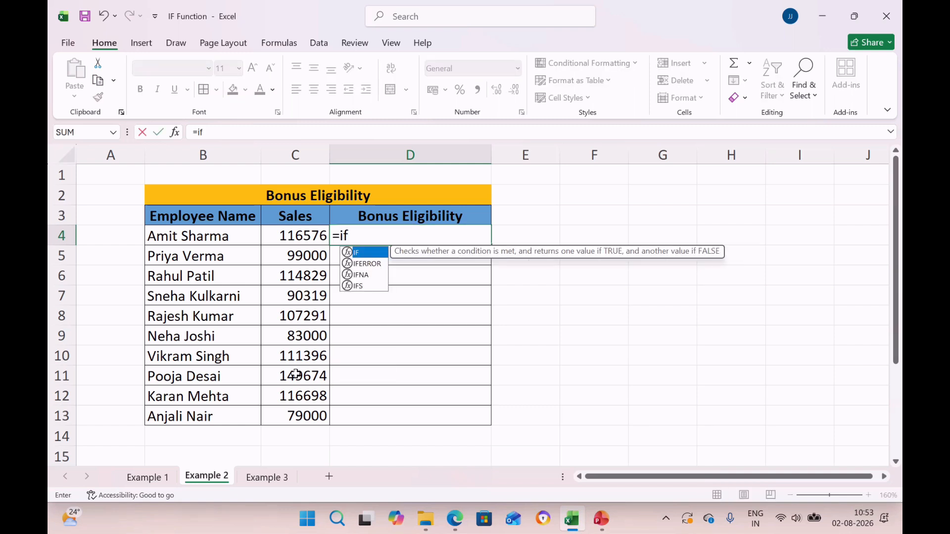
pyautogui.press('Tab')
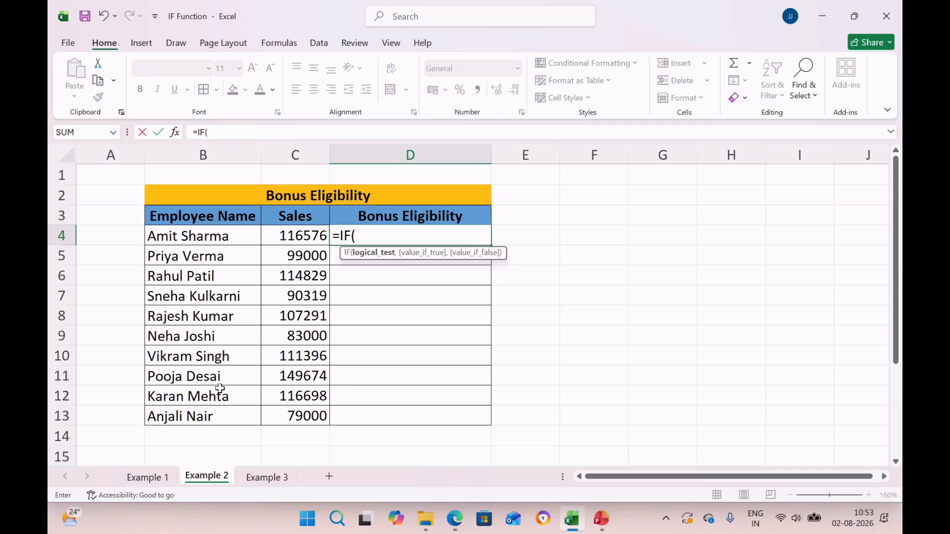
pyautogui.click(296, 240)
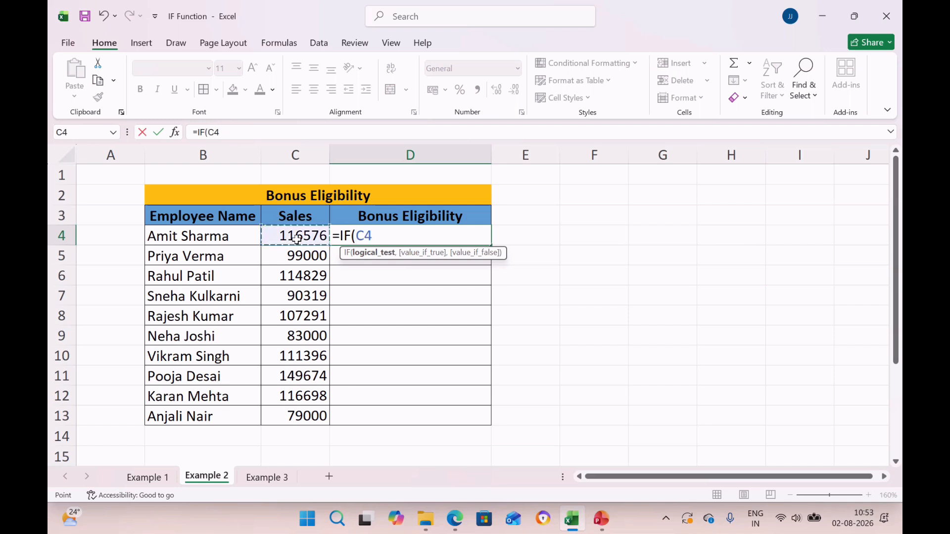
pyautogui.write('>=100000')
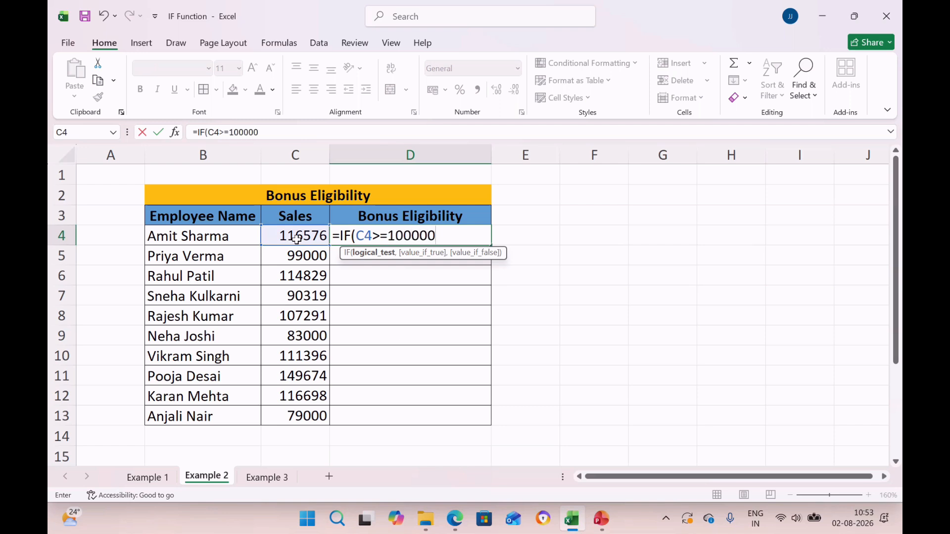
pyautogui.write(',')
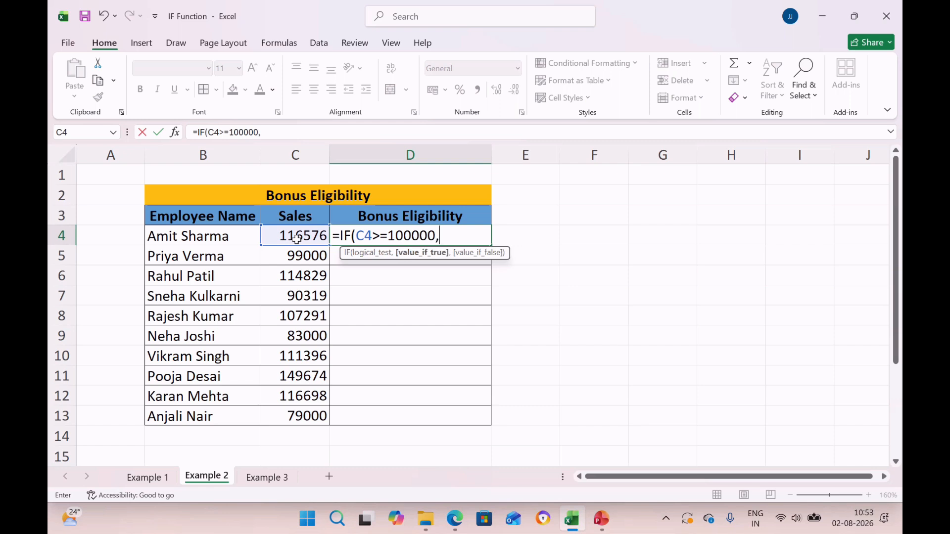
pyautogui.write('"Eligib')
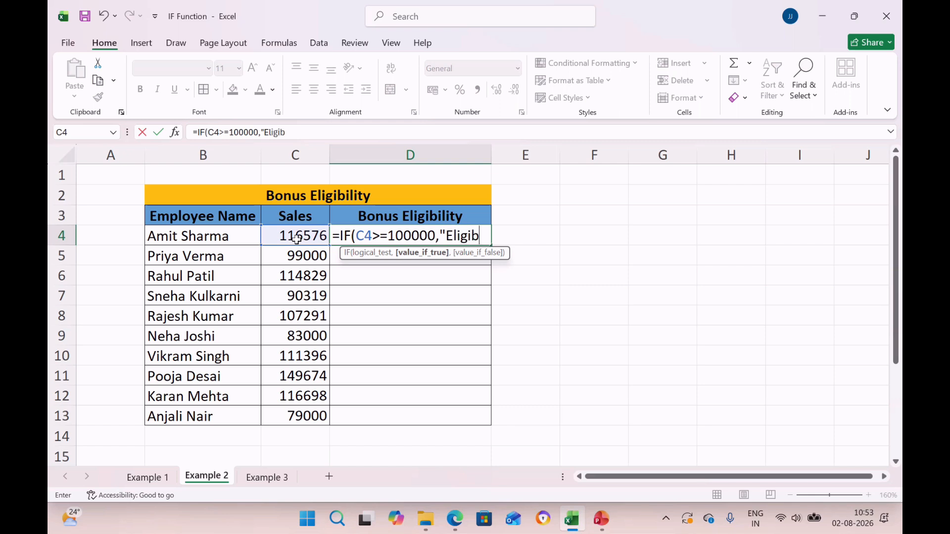
pyautogui.write('le","No')
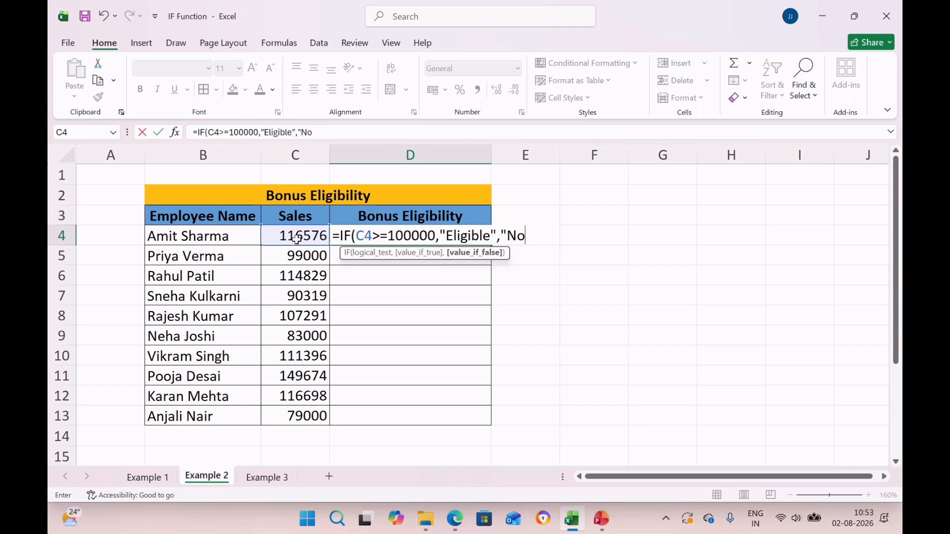
pyautogui.write('t Eligible')
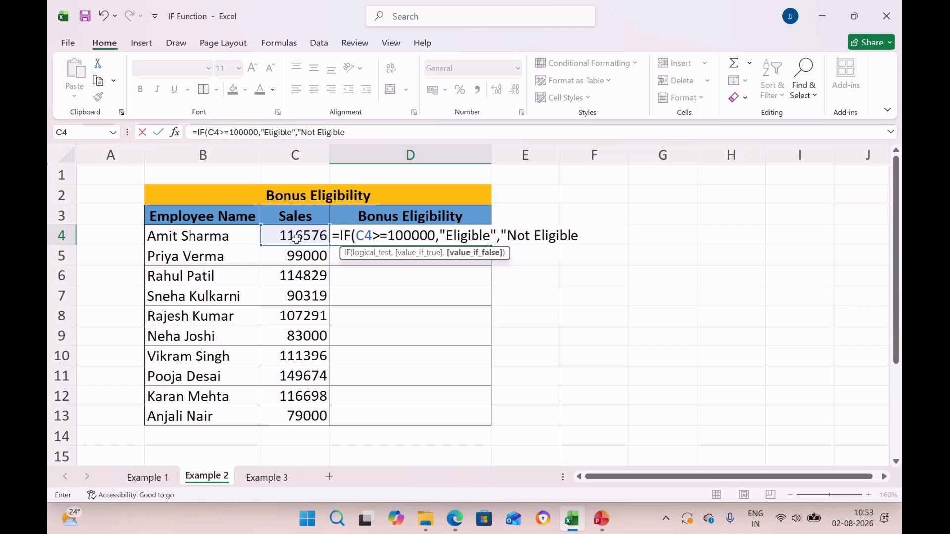
pyautogui.write(')')
pyautogui.press('Left')
pyautogui.write('"')
pyautogui.press('Return')
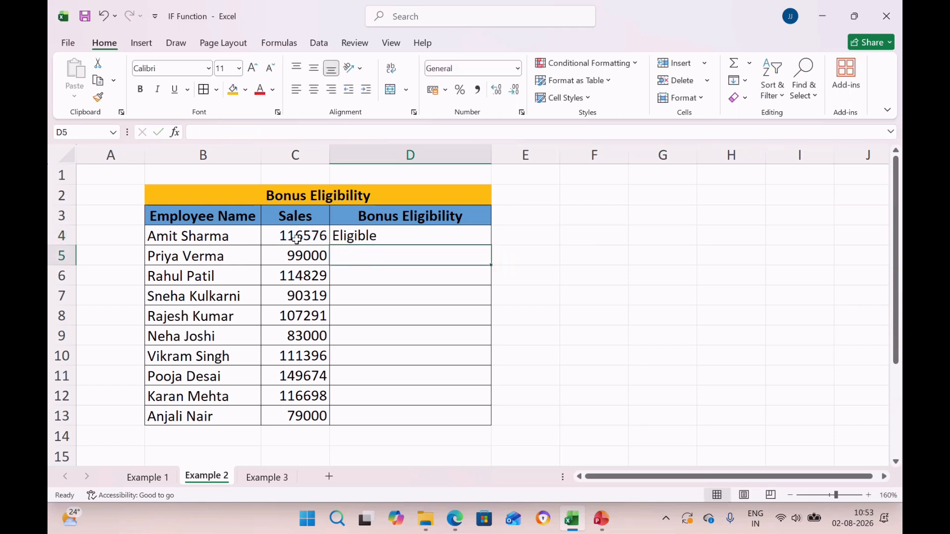
# Step: Copy the Bonus Eligibility formula from D4 to D5:D13 for the remaining employees
pyautogui.press('Up')
pyautogui.hotkey('ctrl', 'c')
pyautogui.press('Down')
pyautogui.hotkey('shift', 'Down')
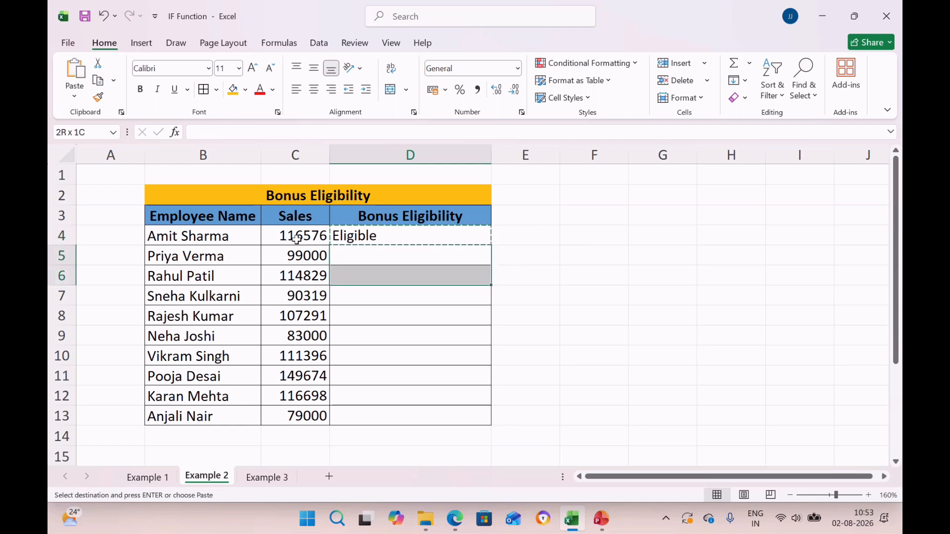
pyautogui.hotkey('shift', 'Down')
pyautogui.hotkey('shift', 'Down')
pyautogui.hotkey('shift', 'Down')
pyautogui.hotkey('shift', 'Down')
pyautogui.hotkey('shift', 'Down')
pyautogui.hotkey('shift', 'Down')
pyautogui.hotkey('shift', 'Down')
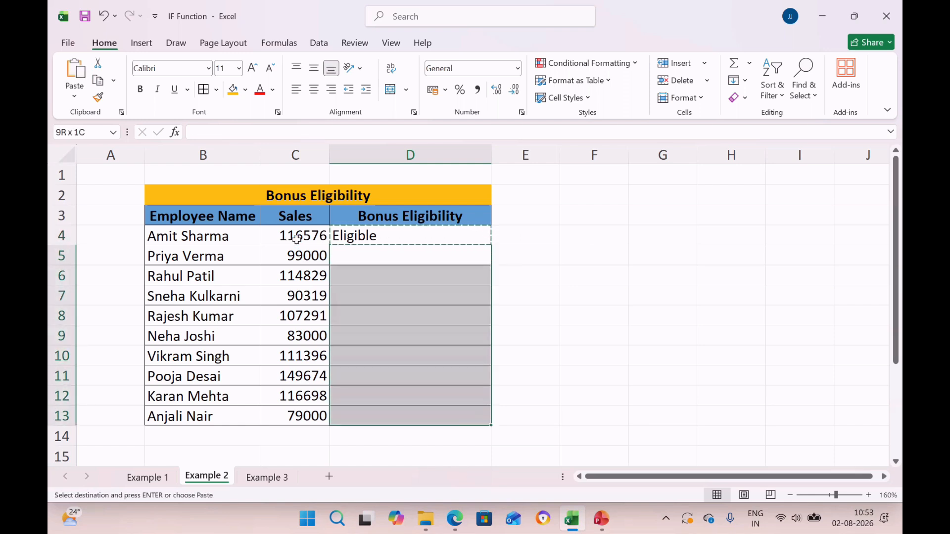
pyautogui.press('Return')
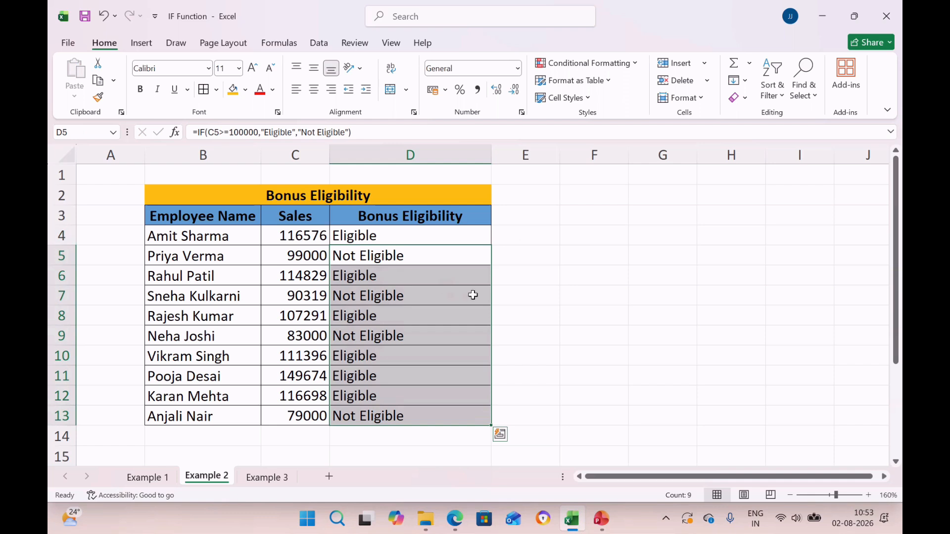
# Step: Check the Bonus Eligibility results in column D against the Sales values in column C for several employees
pyautogui.click(428, 282)
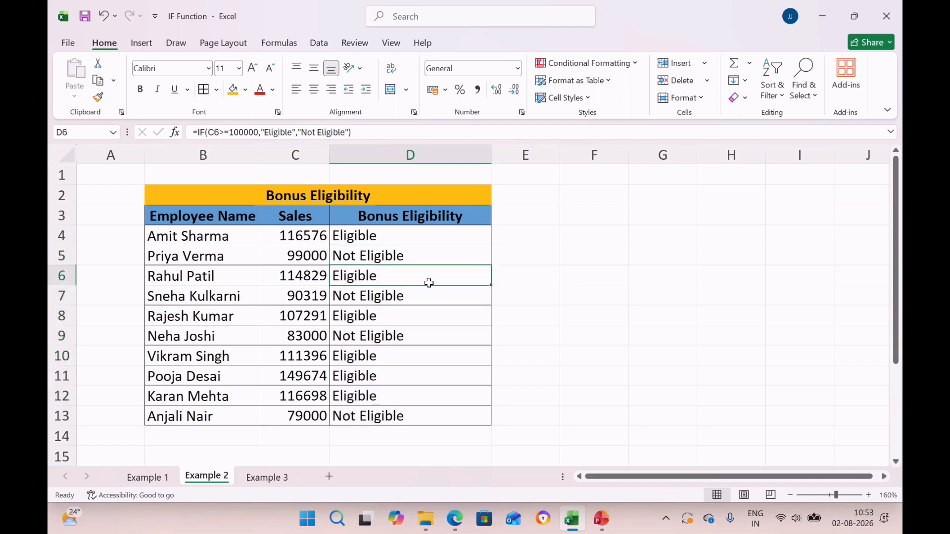
pyautogui.click(319, 260)
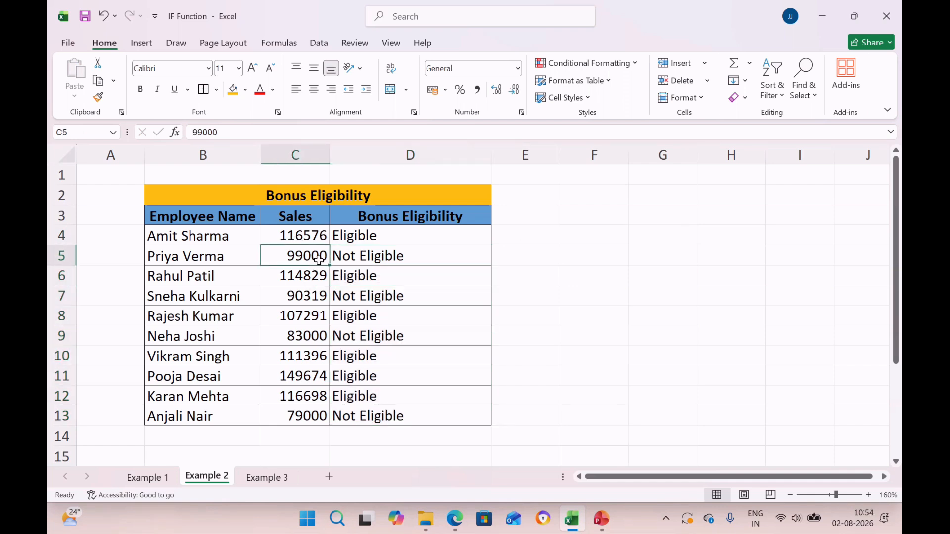
pyautogui.click(312, 242)
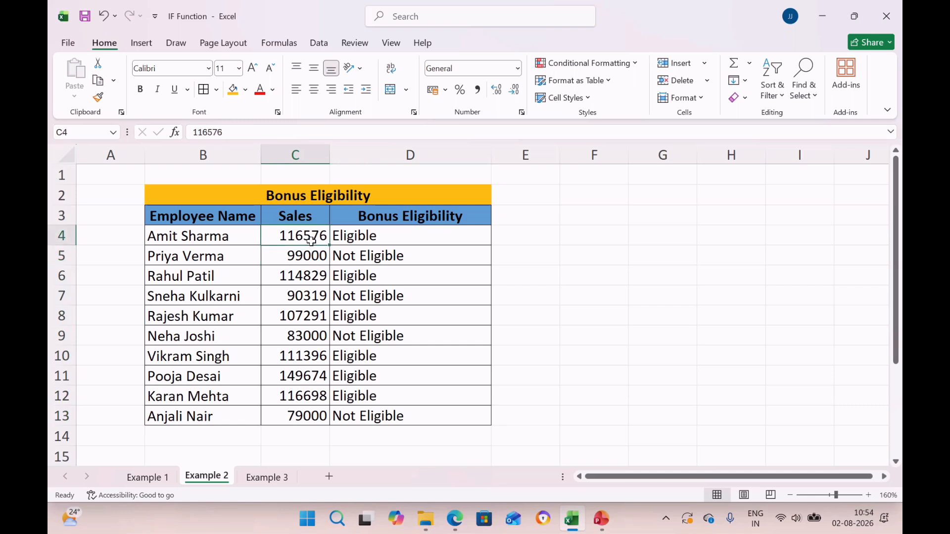
pyautogui.click(366, 237)
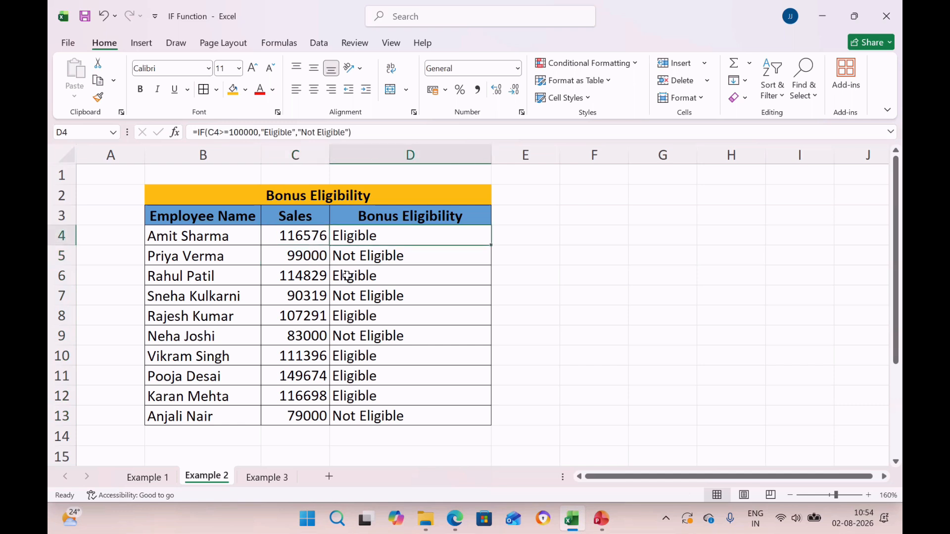
pyautogui.moveTo(348, 276); pyautogui.dragTo(350, 313)
pyautogui.click(349, 314)
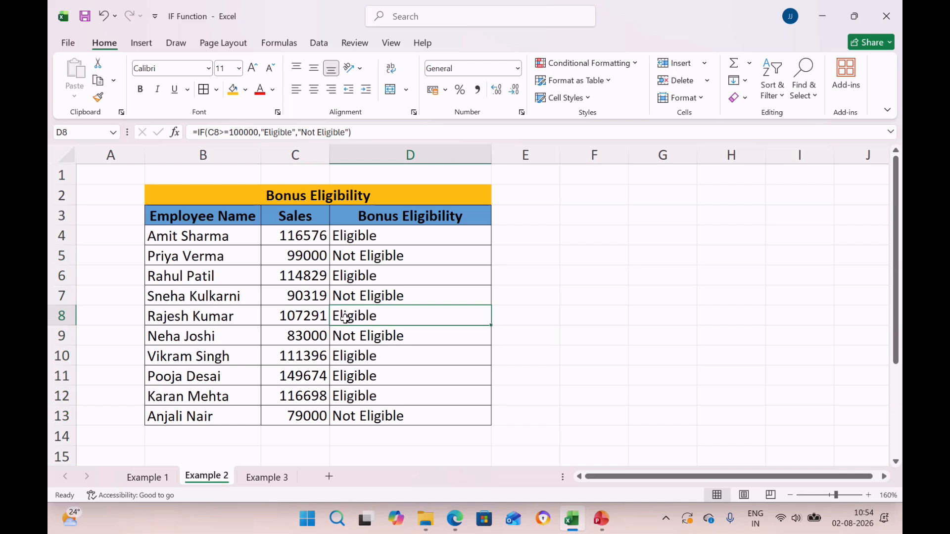
pyautogui.click(343, 354)
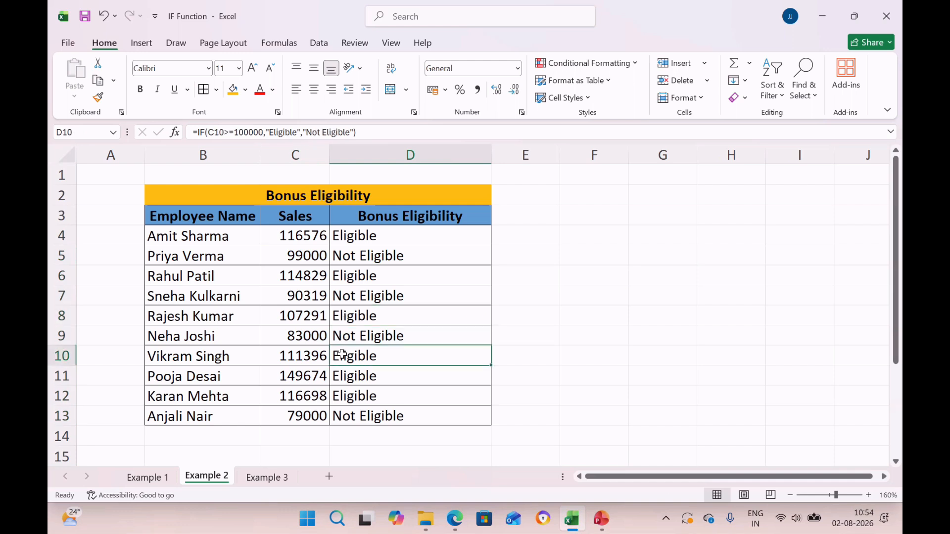
pyautogui.click(304, 259)
pyautogui.click(363, 255)
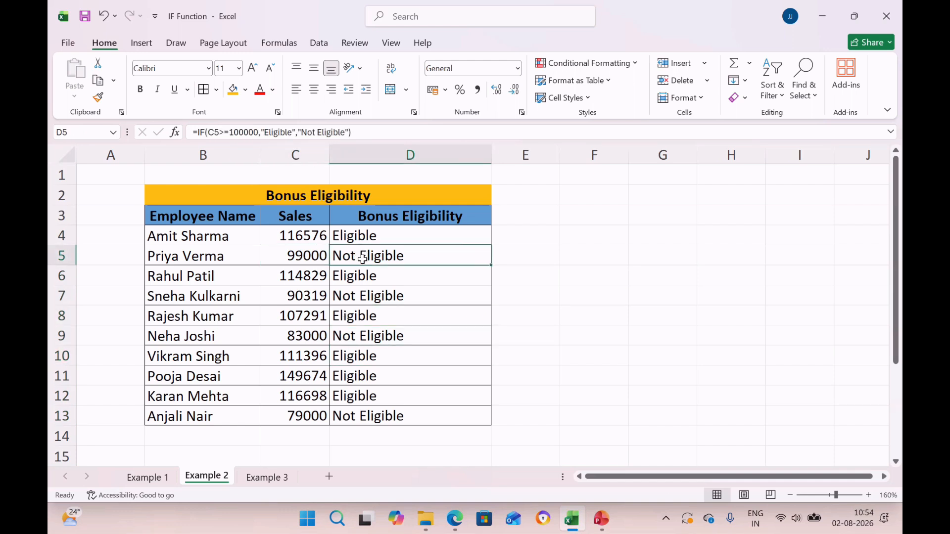
pyautogui.click(360, 315)
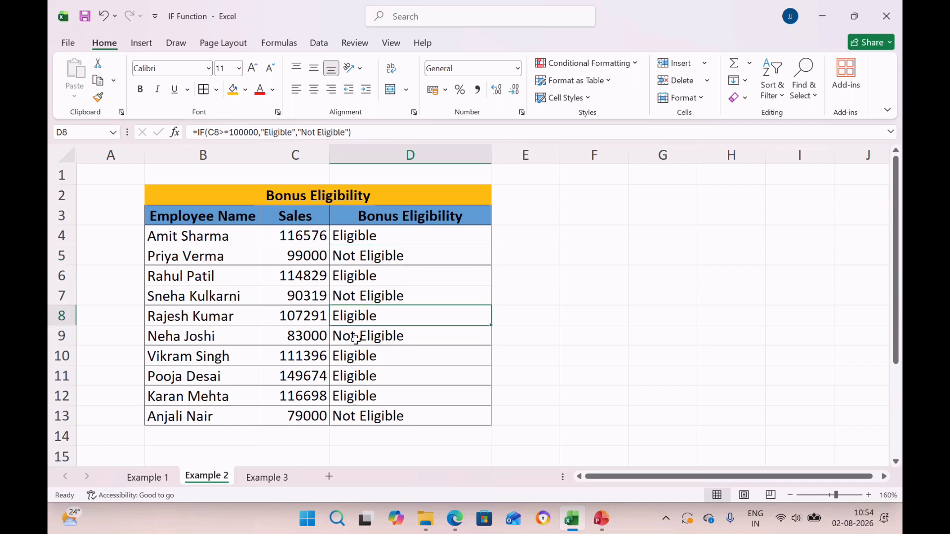
pyautogui.click(354, 357)
pyautogui.click(349, 378)
pyautogui.click(342, 399)
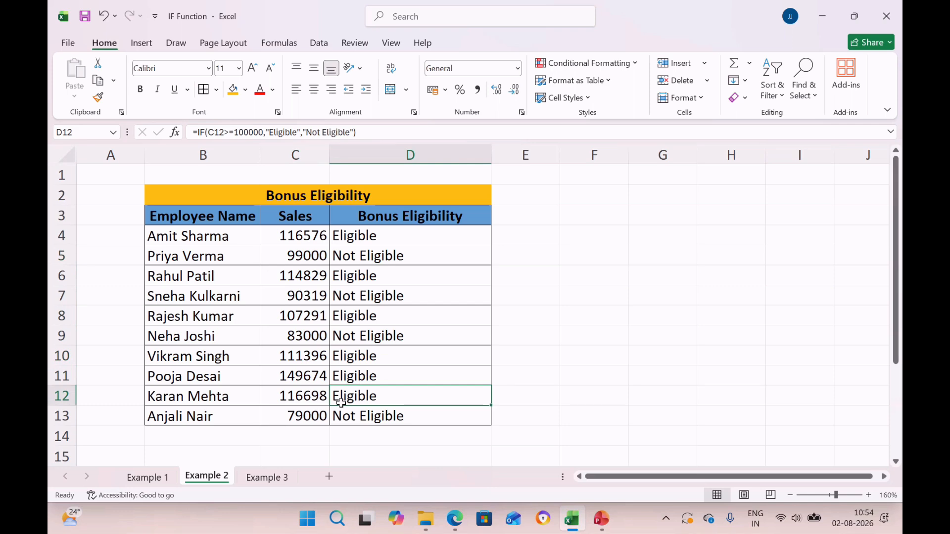
# Step: Switch to the Example 3 sheet and go through the first Paid and Pending entries in the Fee Status column
pyautogui.click(276, 478)
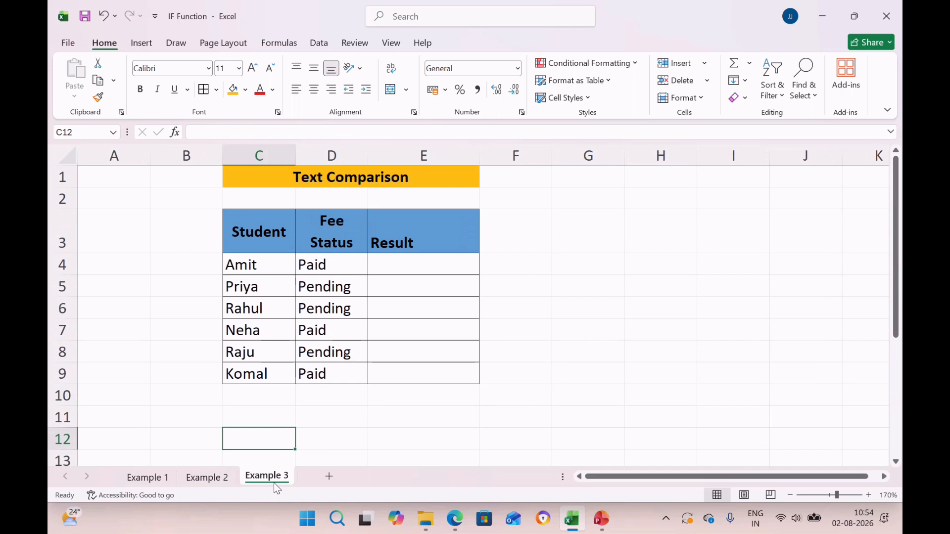
pyautogui.click(167, 477)
pyautogui.click(217, 482)
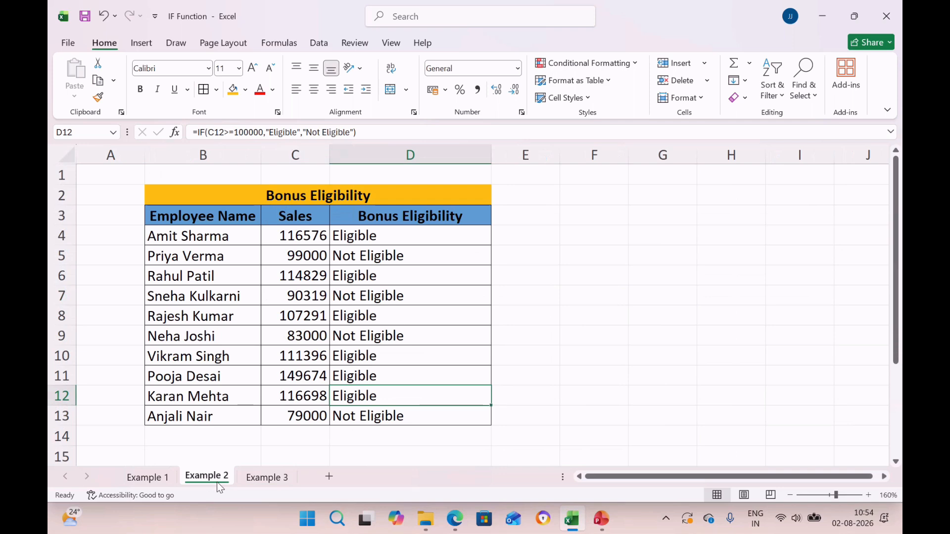
pyautogui.click(264, 477)
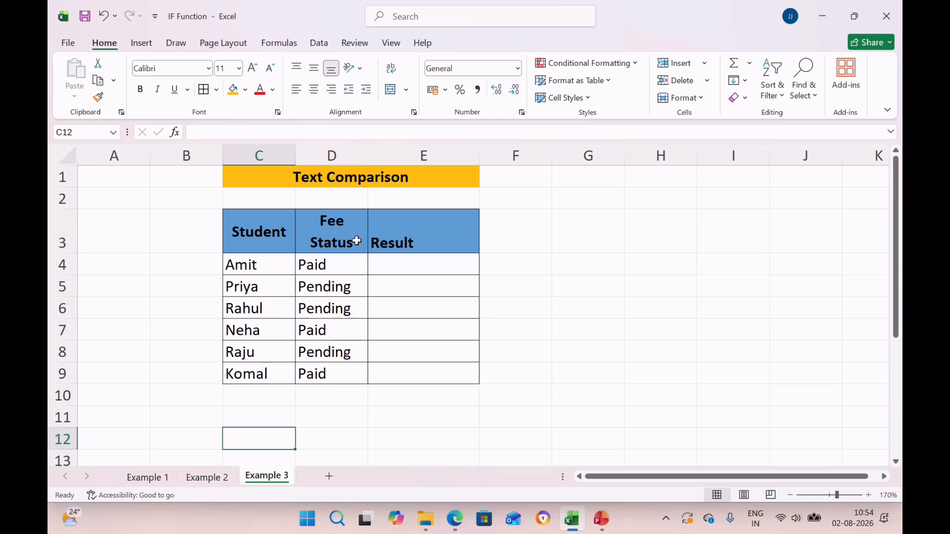
pyautogui.click(332, 267)
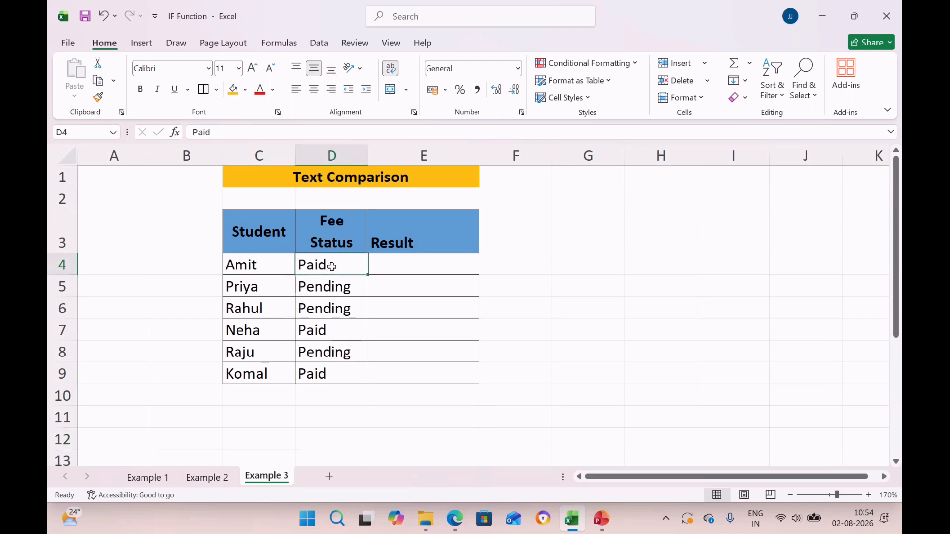
pyautogui.press('Down')
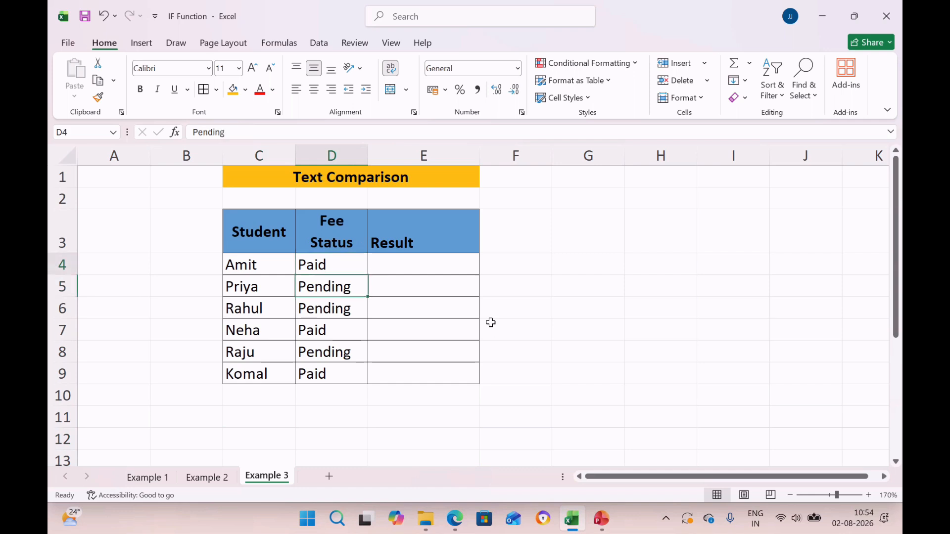
pyautogui.press('Up')
# Step: In E4, enter the formula =IF(D4="Paid","Completed","Not Completed") to evaluate the first student's fee status
pyautogui.press('Right')
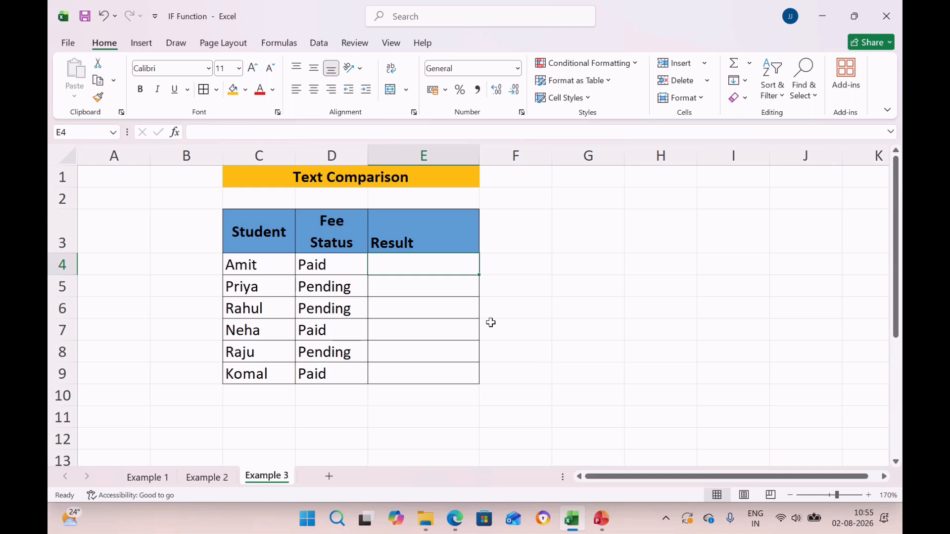
pyautogui.write('=if')
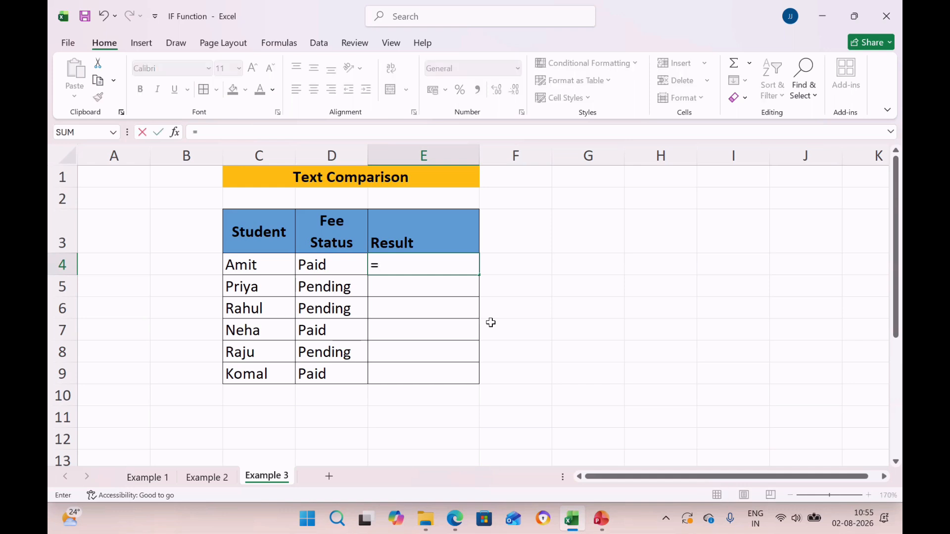
pyautogui.press('Tab')
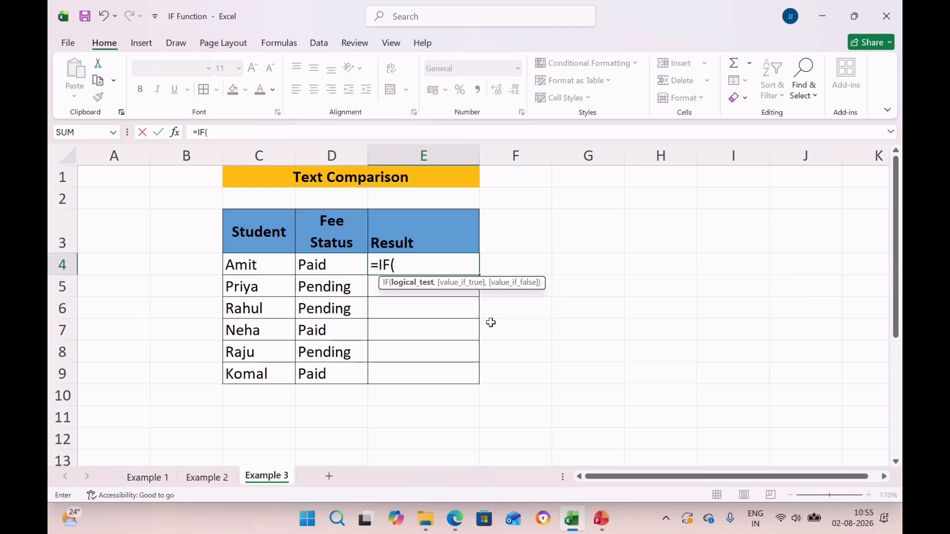
pyautogui.click(338, 268)
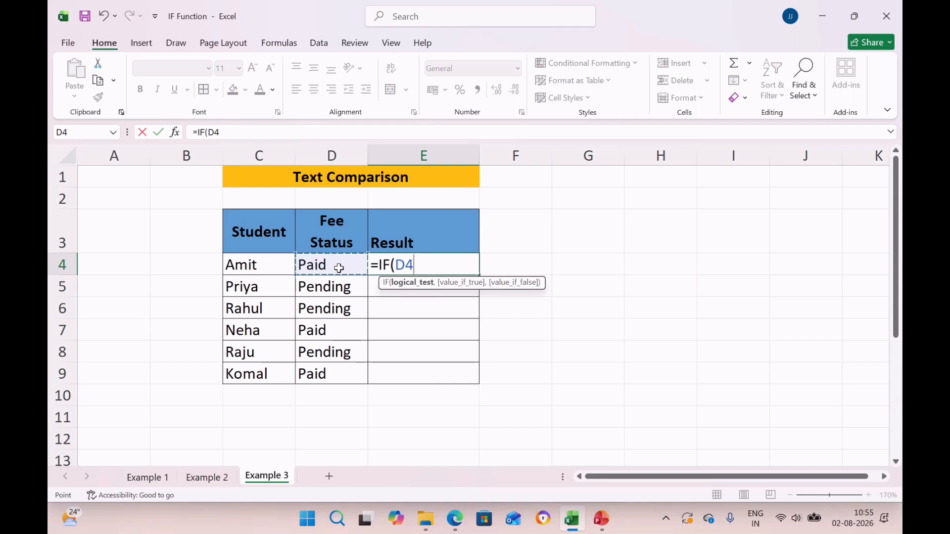
pyautogui.write('="Paid",')
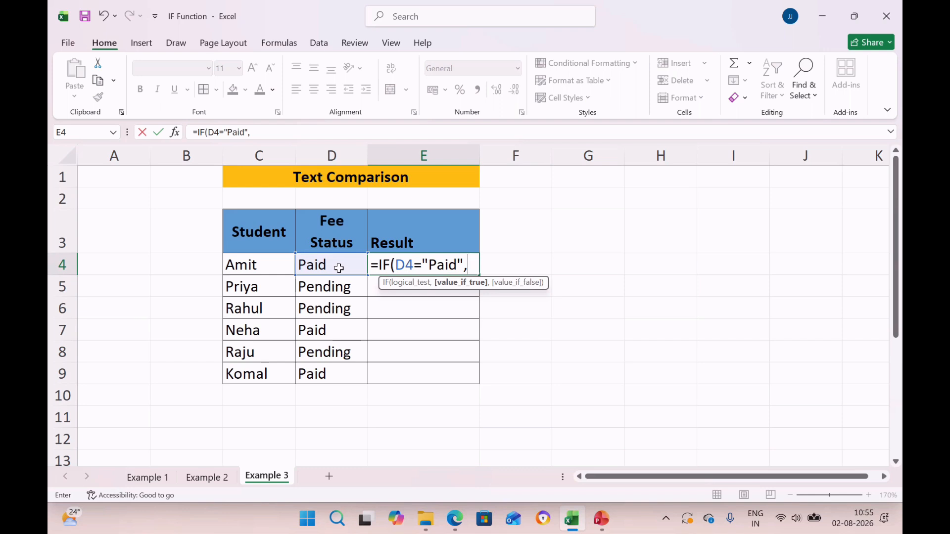
pyautogui.write('"')
pyautogui.write('Completed')
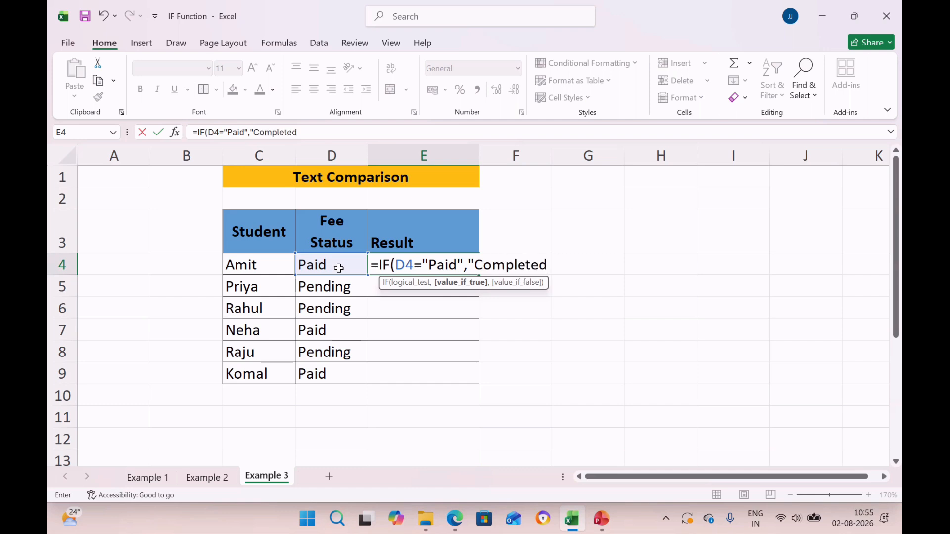
pyautogui.write('",')
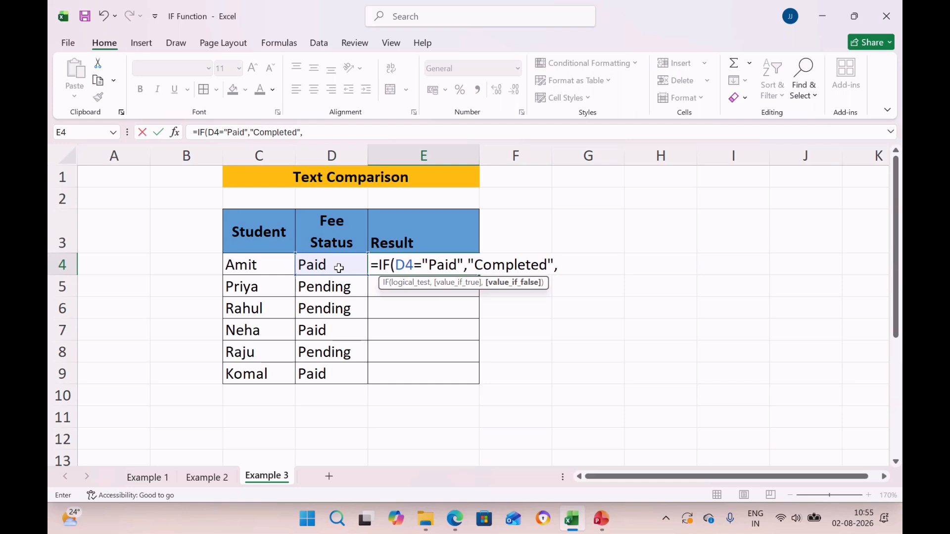
pyautogui.write('"Not Completed')
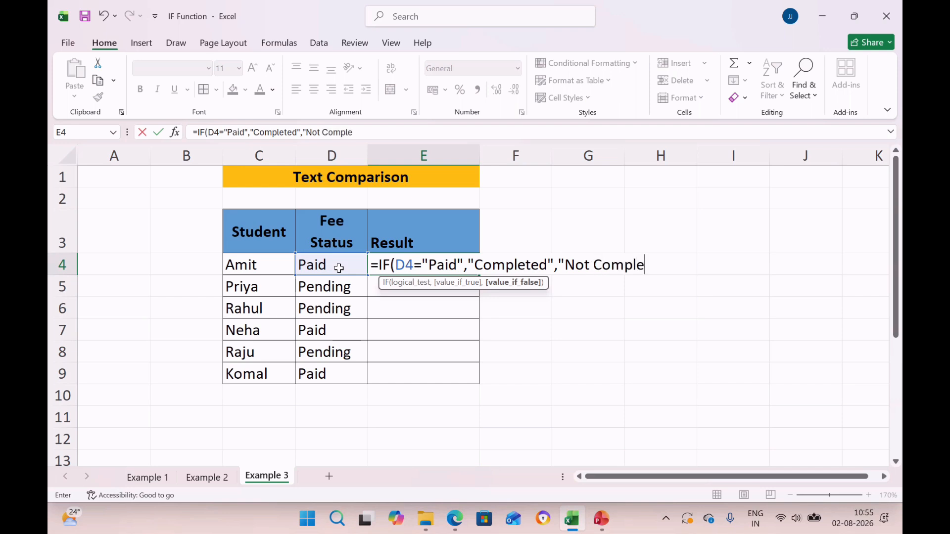
pyautogui.write('")')
pyautogui.press('Return')
# Step: Copy the Result formula from E4 to E5:E9 for the remaining students
pyautogui.press('Up')
pyautogui.hotkey('ctrl', 'c')
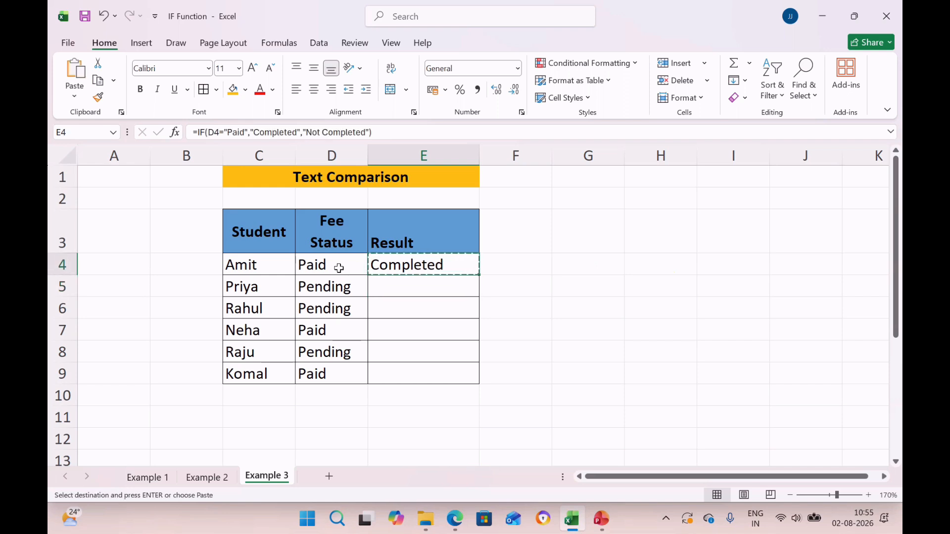
pyautogui.click(339, 268)
pyautogui.press('Right')
pyautogui.press('Down')
pyautogui.hotkey('shift', 'Down')
pyautogui.hotkey('shift', 'Down')
pyautogui.hotkey('shift', 'Down')
pyautogui.hotkey('shift', 'Down')
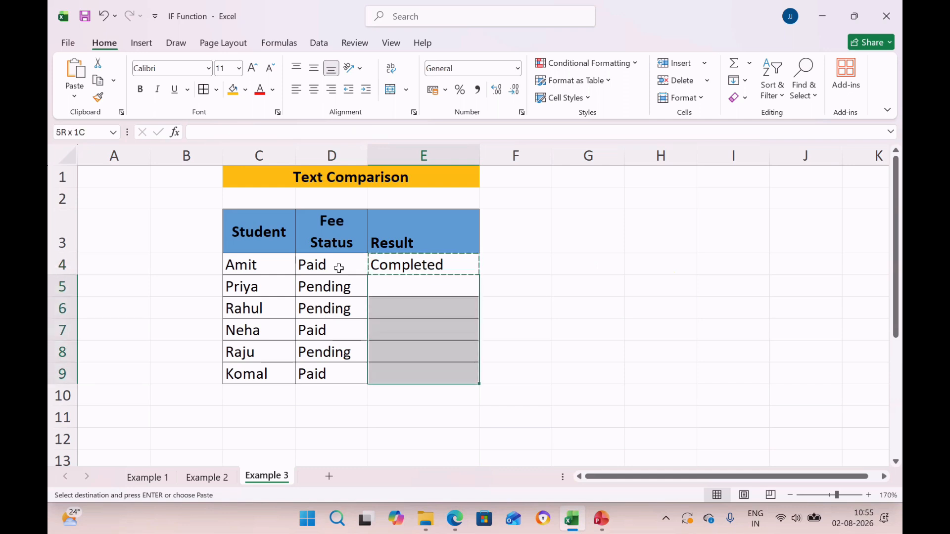
pyautogui.press('Return')
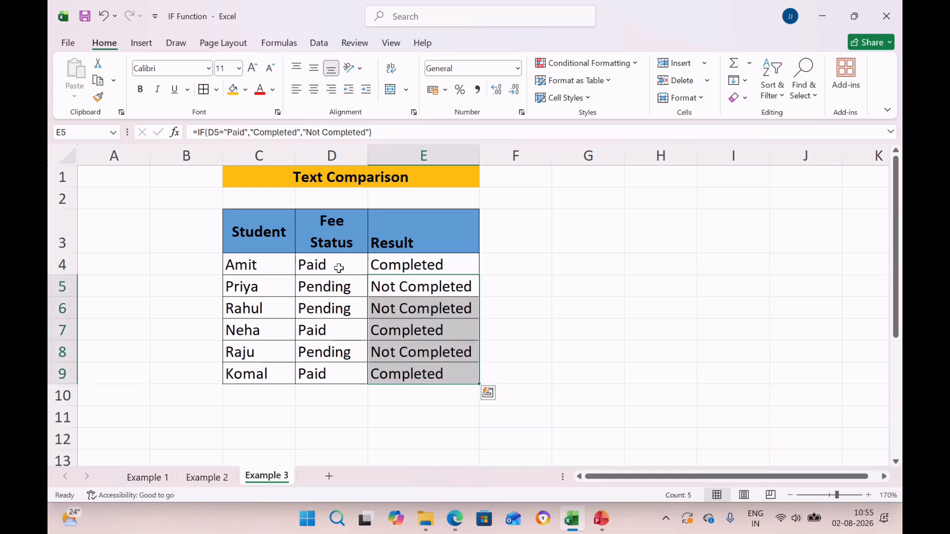
# Step: Check the Fee Status entry in D5 and the Result formulas in E5 and E6 against the paid condition
pyautogui.click(353, 290)
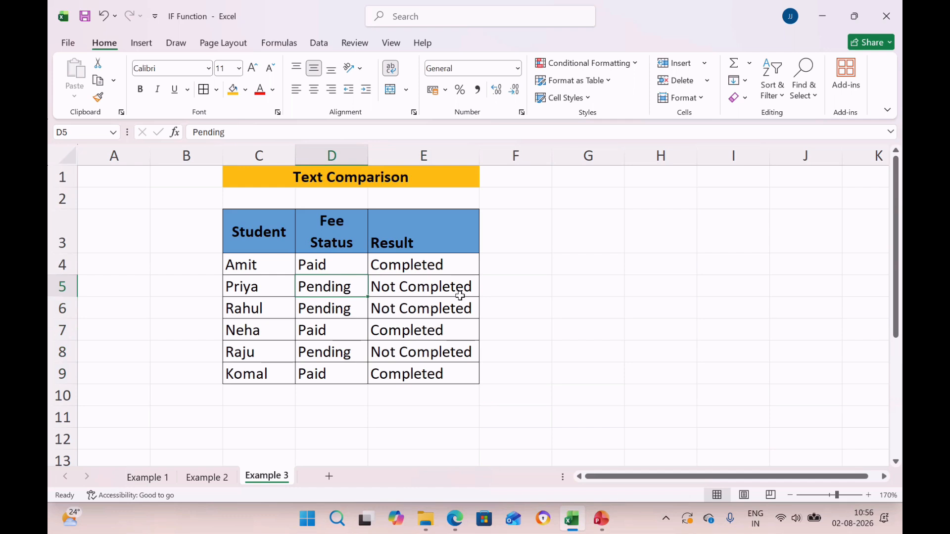
pyautogui.click(460, 296)
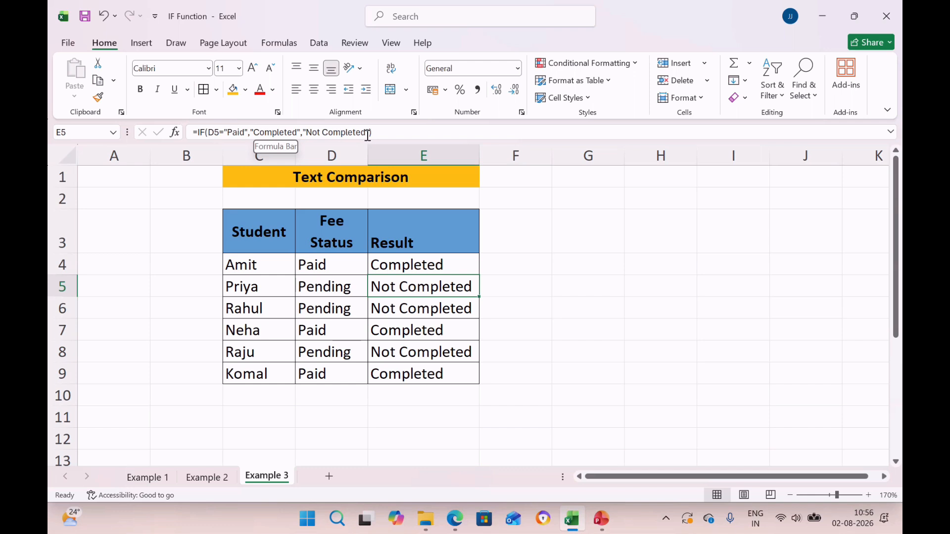
pyautogui.click(410, 318)
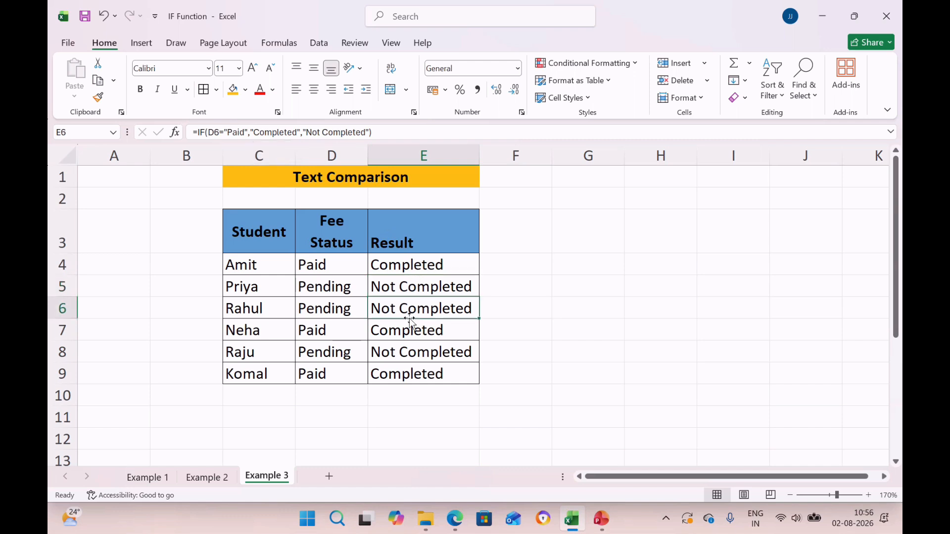